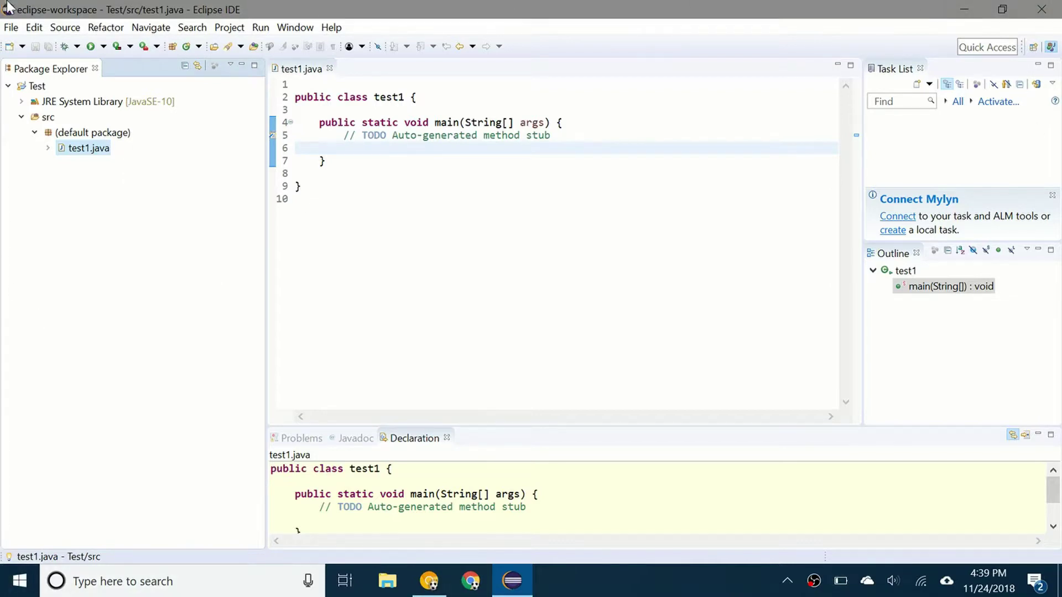
# Start the General > Existing Projects into Workspace import and advance to project selection.
pyautogui.click(12, 28)
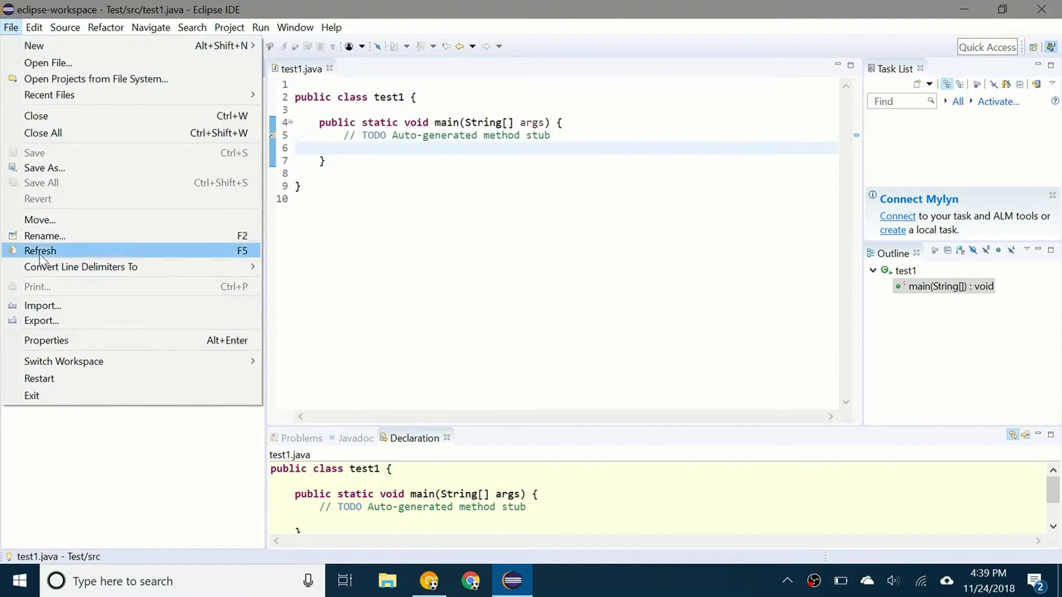
pyautogui.click(42, 306)
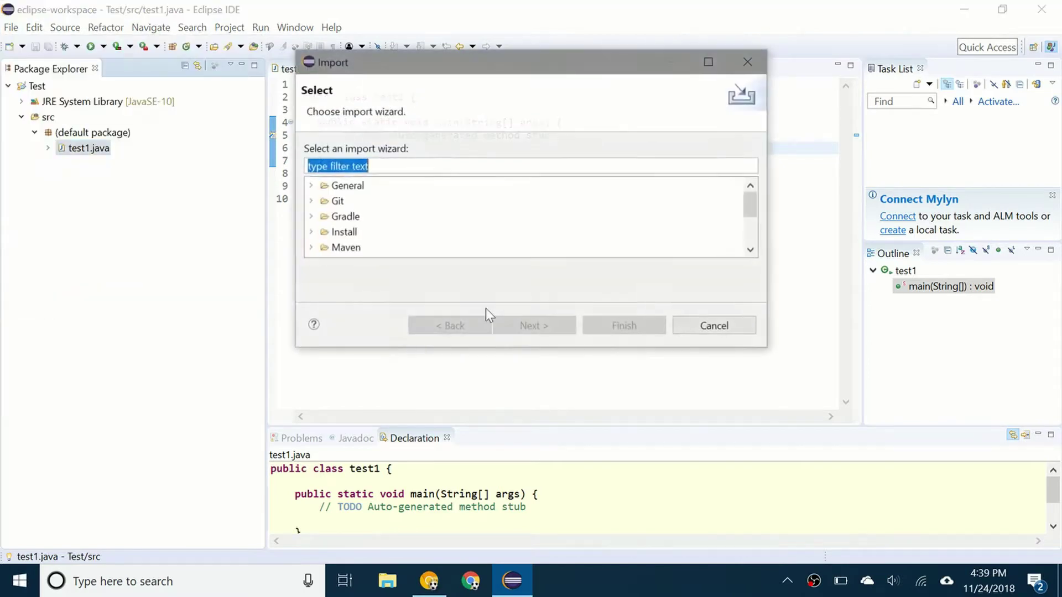
pyautogui.click(311, 186)
pyautogui.click(390, 217)
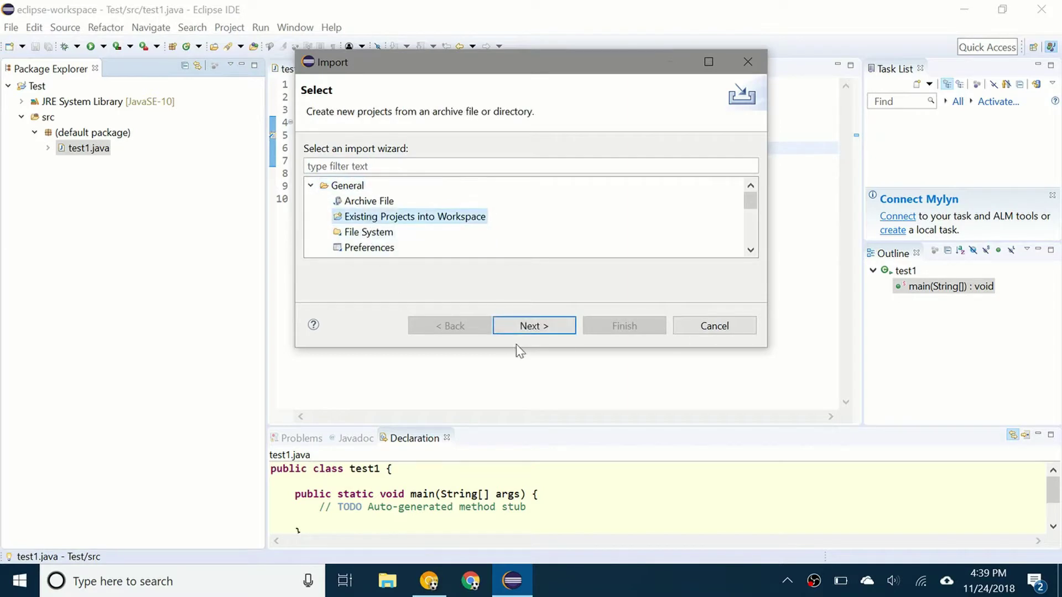
pyautogui.click(508, 330)
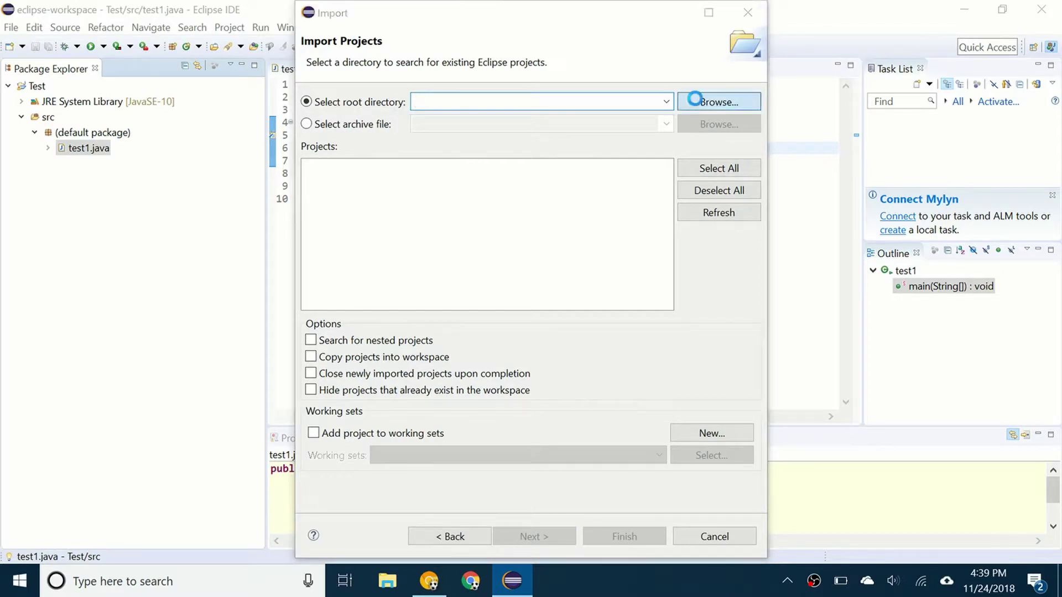
# Set the Dropbox APCS2018 folder as root directory and finish importing the project.
pyautogui.click(719, 102)
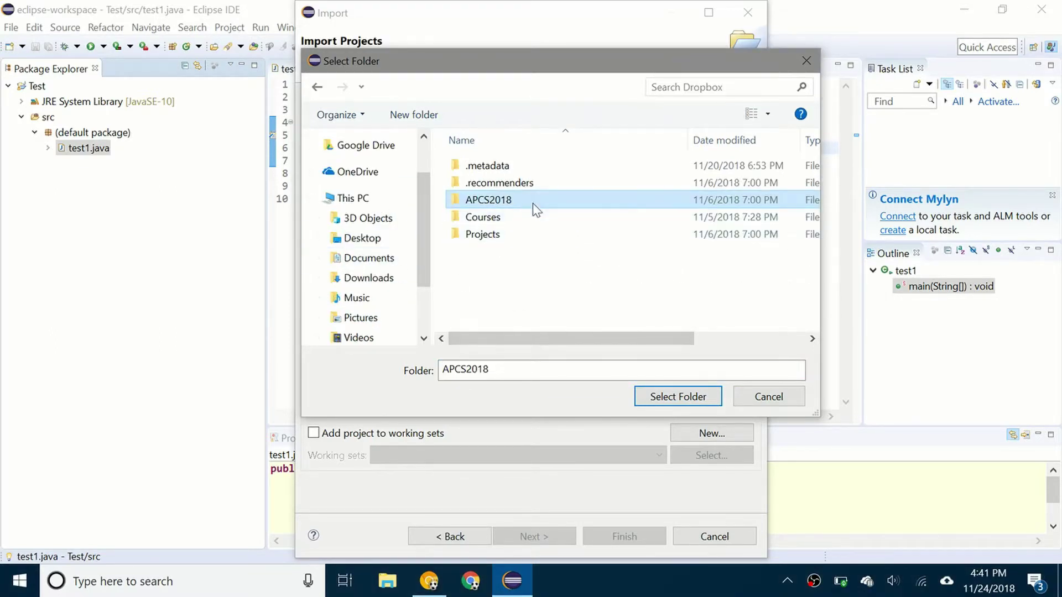
pyautogui.click(526, 198)
pyautogui.press('Return')
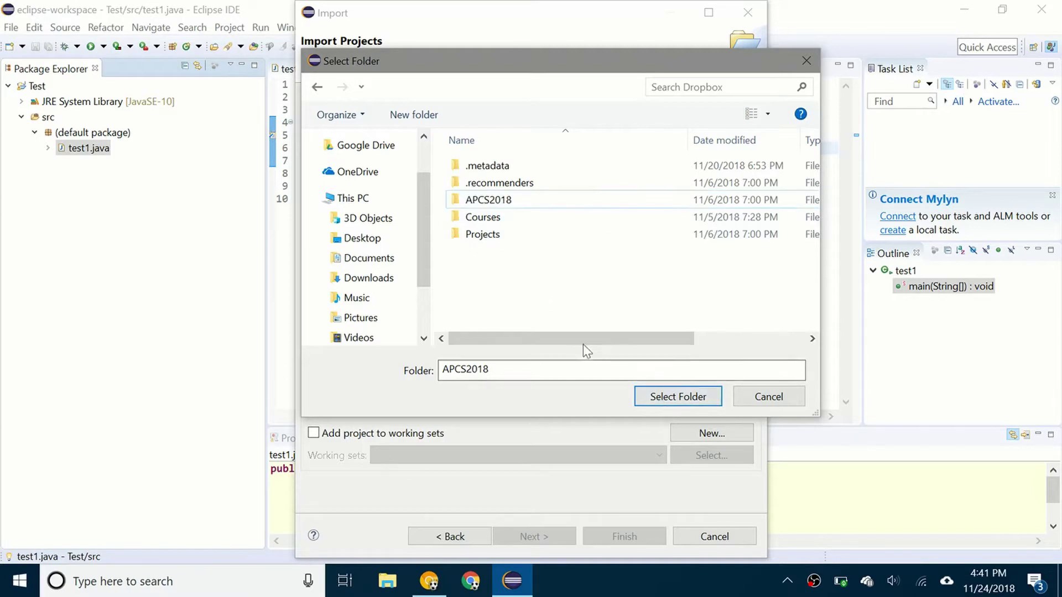
pyautogui.click(677, 396)
pyautogui.click(624, 536)
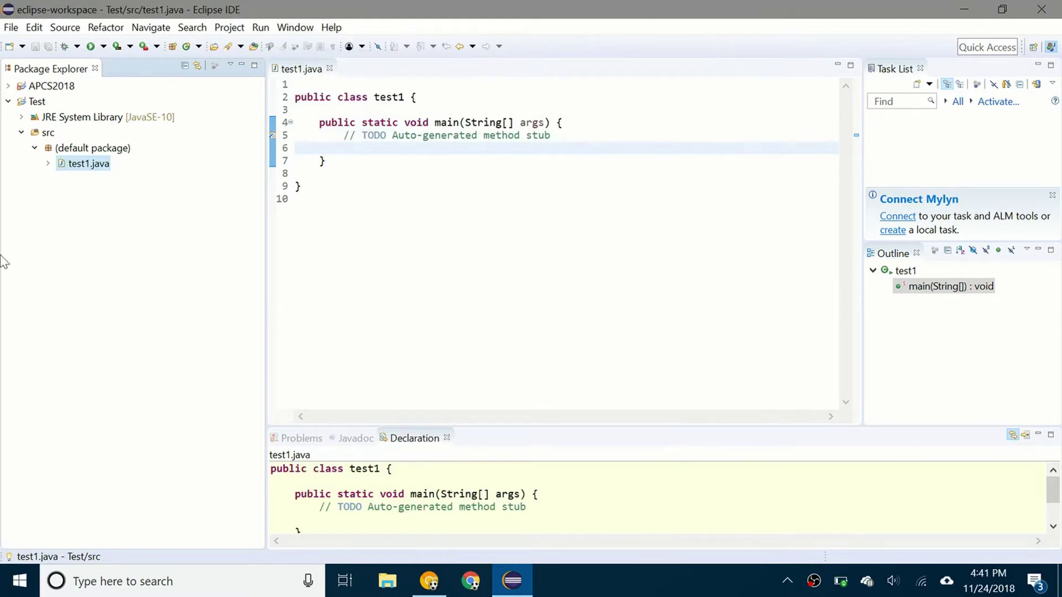
# Collapse Test and expand APCS2018 > src > (default package) in Package Explorer.
pyautogui.click(50, 87)
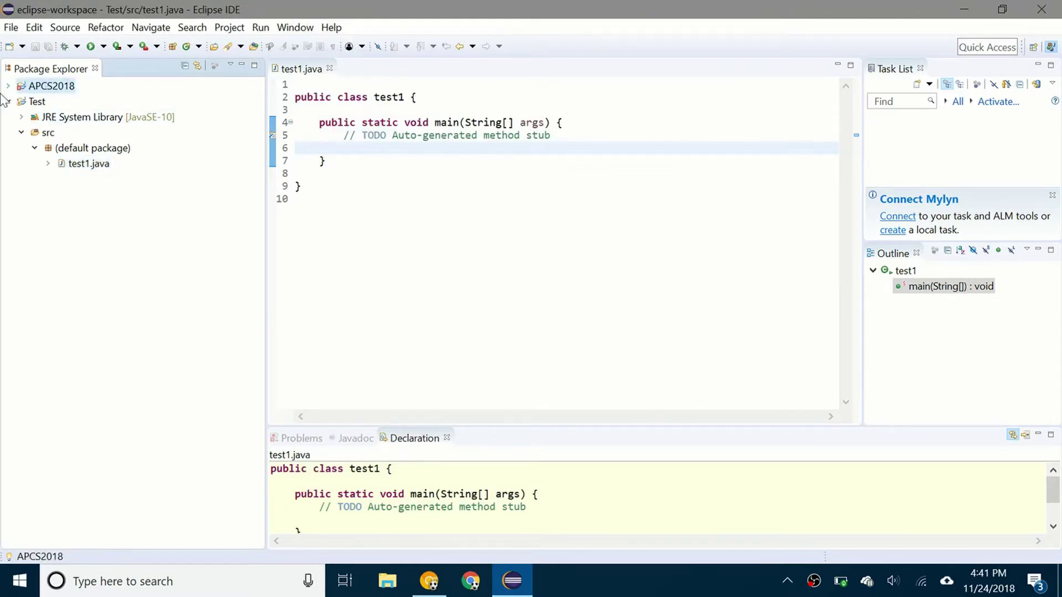
pyautogui.click(8, 102)
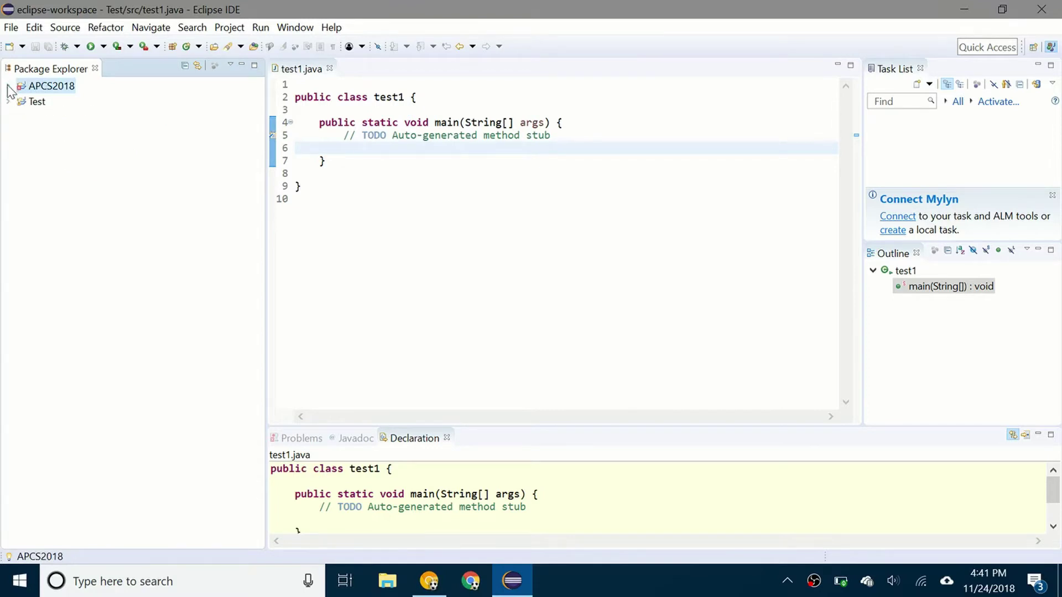
pyautogui.click(10, 87)
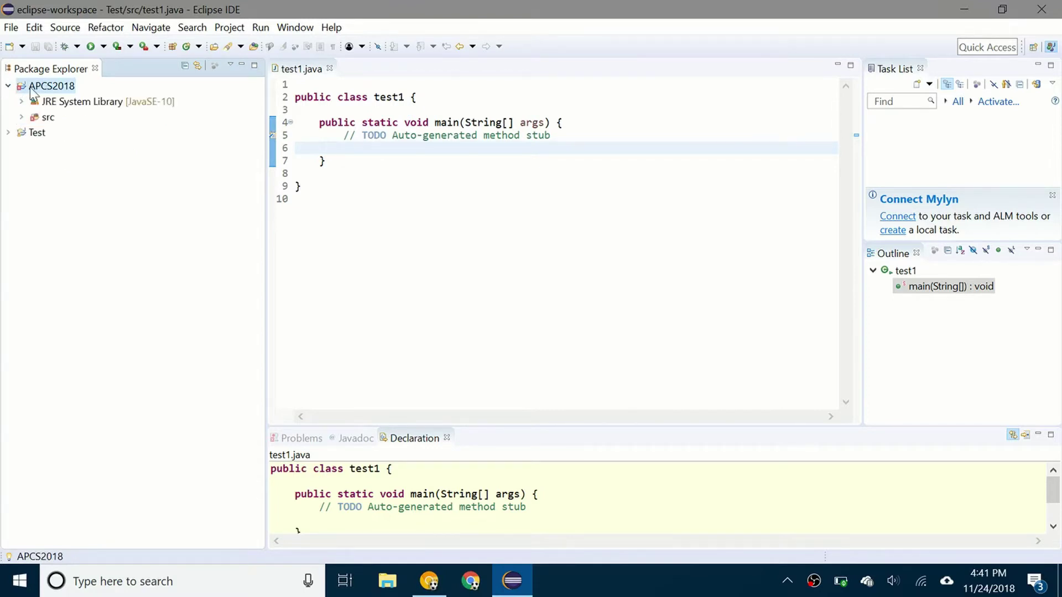
pyautogui.doubleClick(49, 117)
pyautogui.click(71, 133)
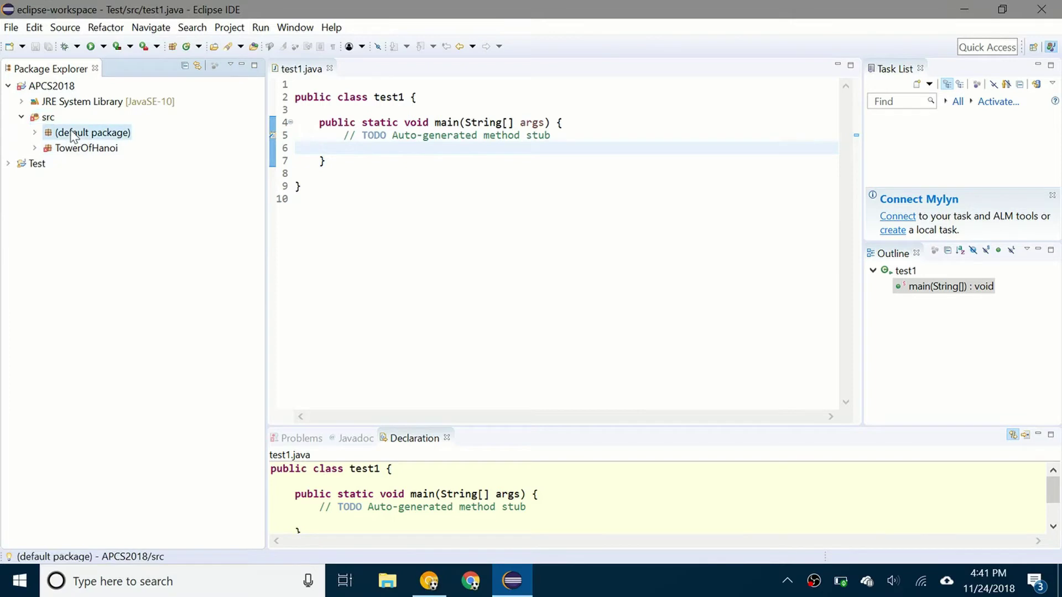
pyautogui.doubleClick(72, 133)
# Open ComplexNumber.java and HelloWorld.java in the editor.
pyautogui.click(108, 147)
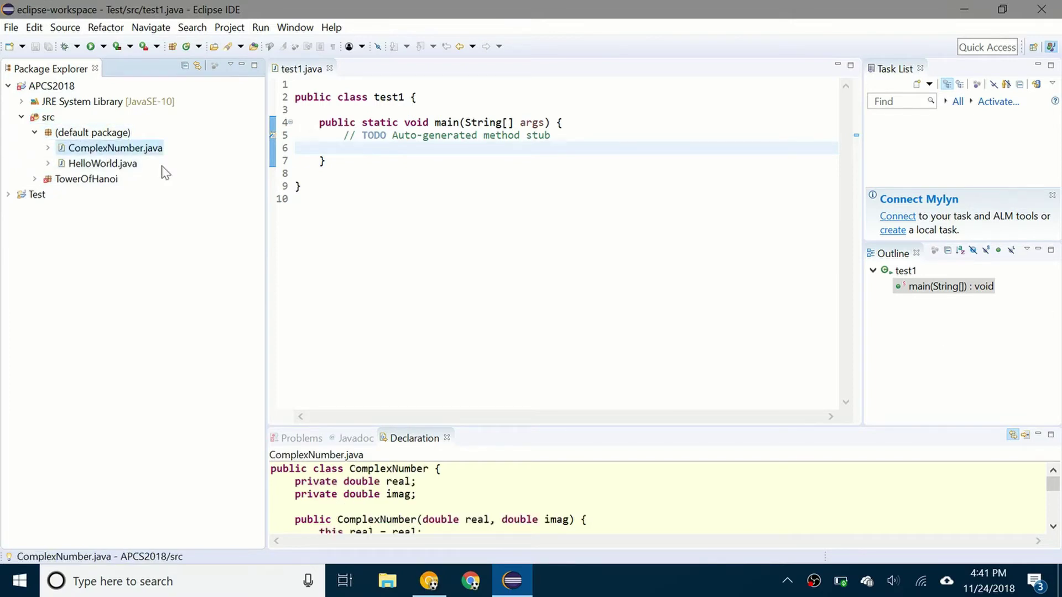
pyautogui.doubleClick(121, 148)
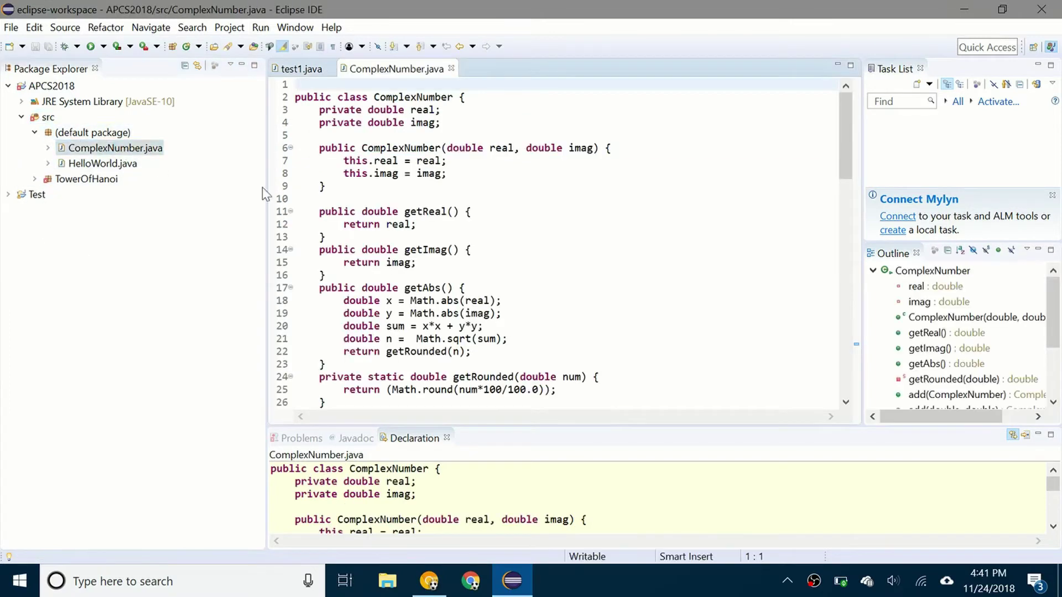
pyautogui.scroll(-5, 498, 249)
pyautogui.scroll(-5, 498, 249)
pyautogui.scroll(-3, 498, 249)
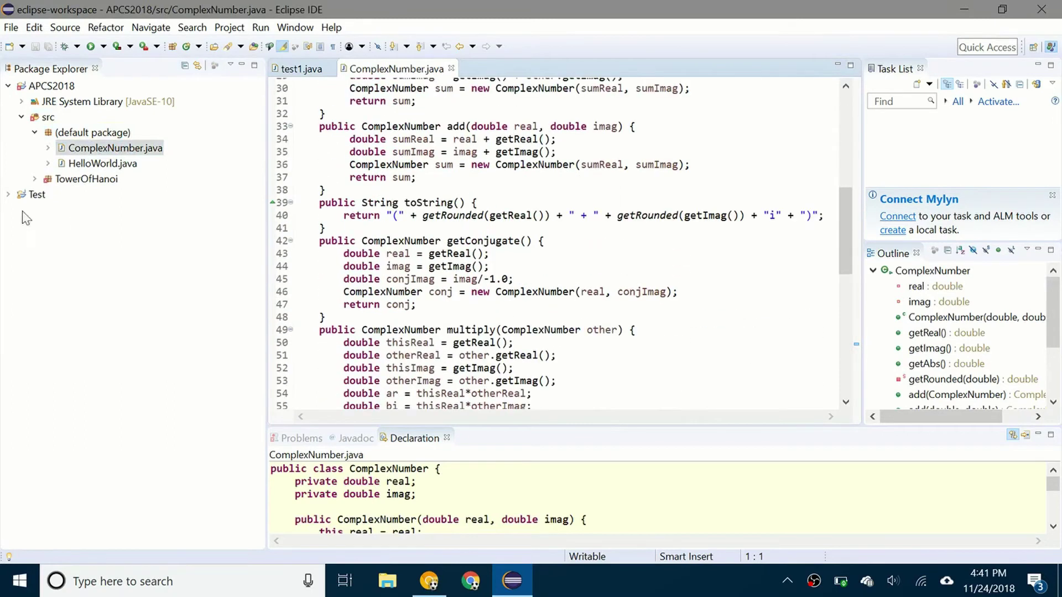
pyautogui.doubleClick(91, 164)
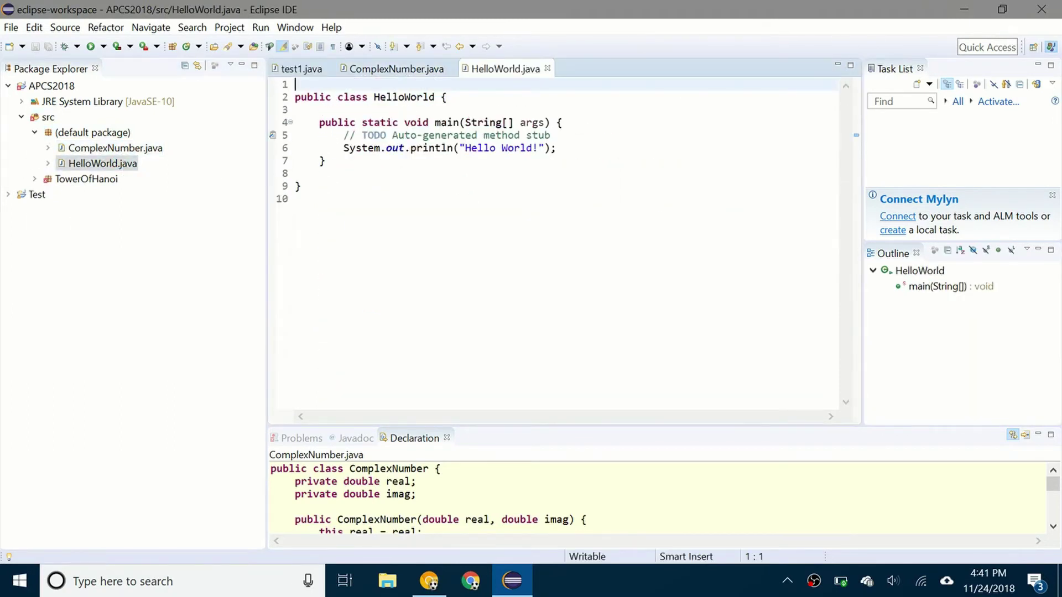